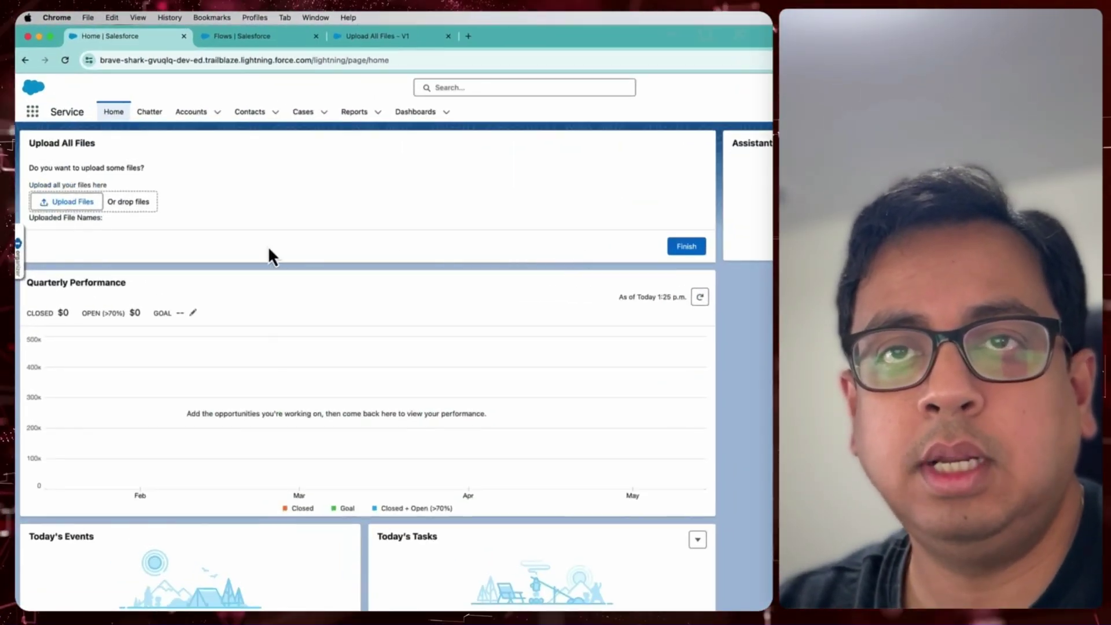
- Upload all four hello files, then highlight their comma-separated names on the Uploaded File Names line
left_click(74, 201)
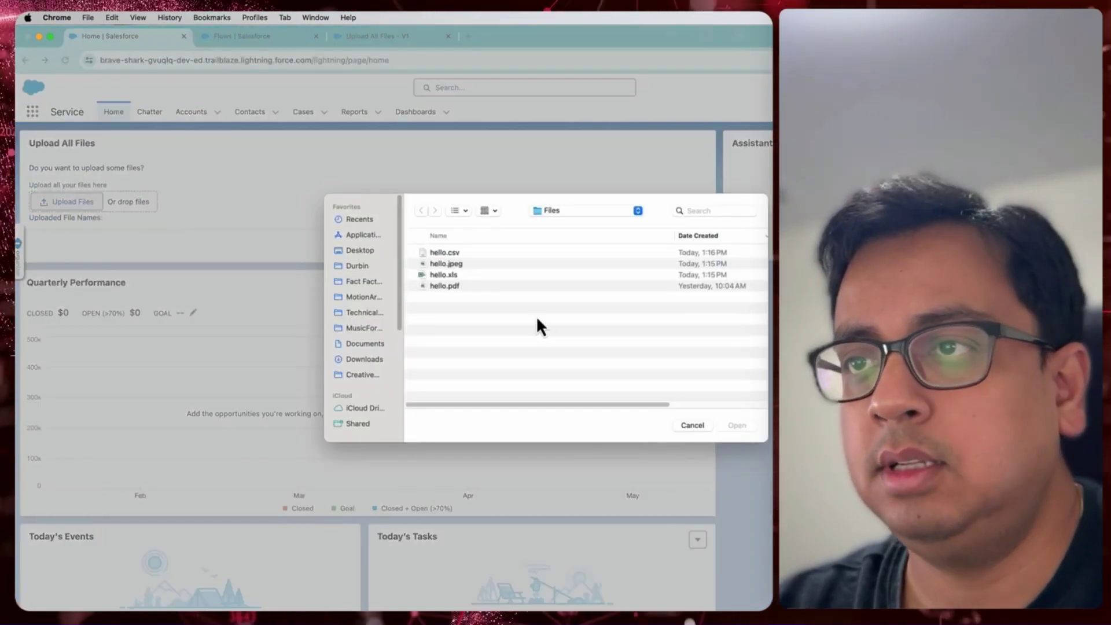
left_click_drag(537, 319, 445, 259)
left_click(745, 424)
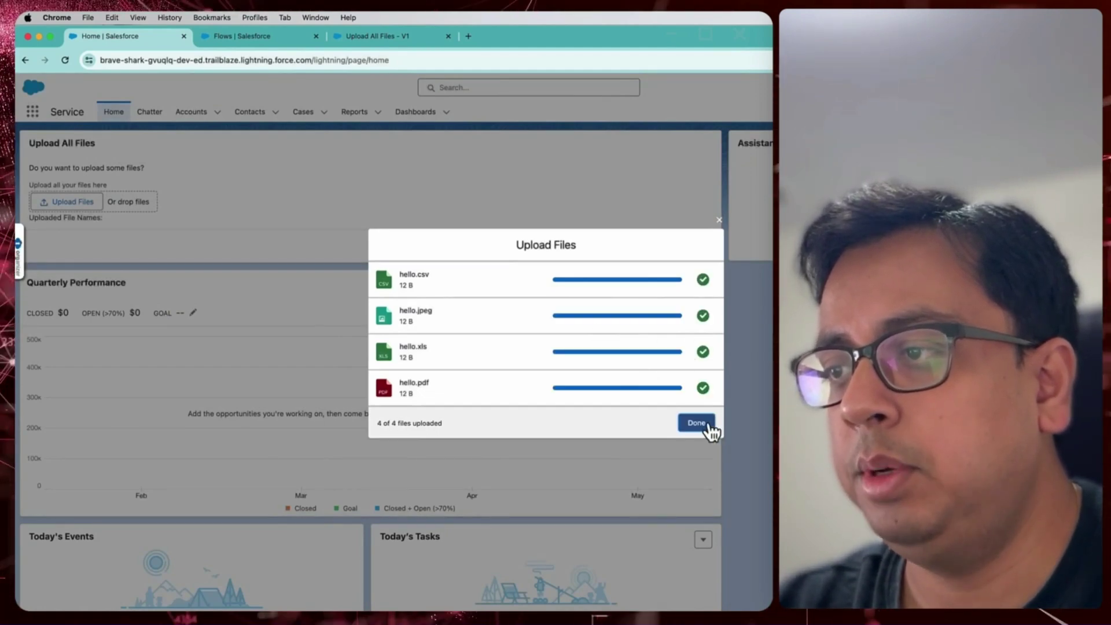
left_click(704, 424)
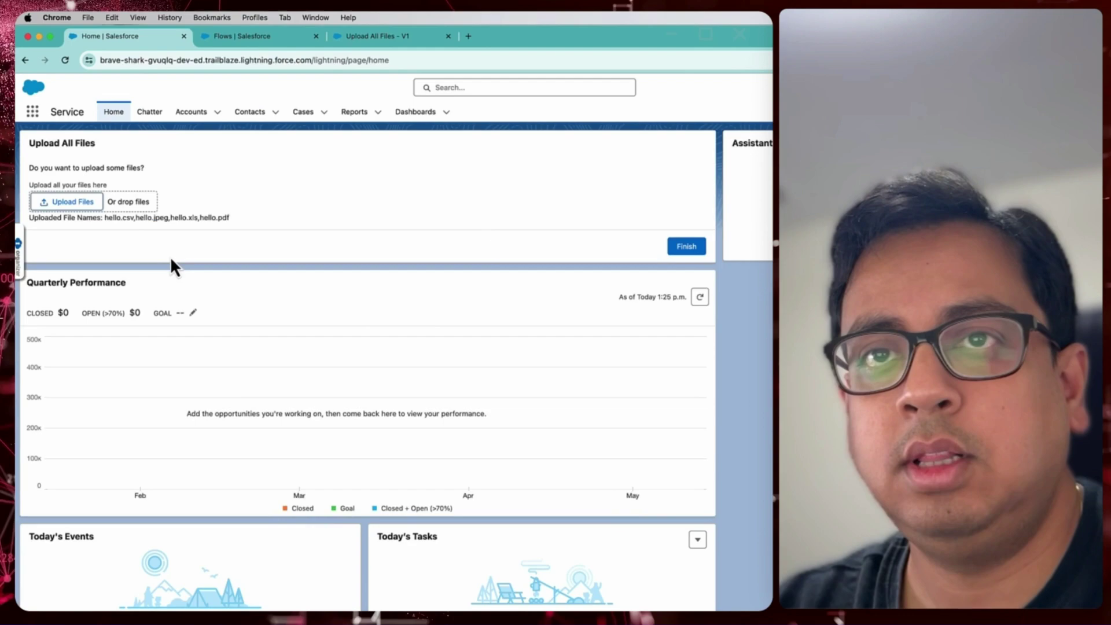
left_click_drag(104, 218, 234, 217)
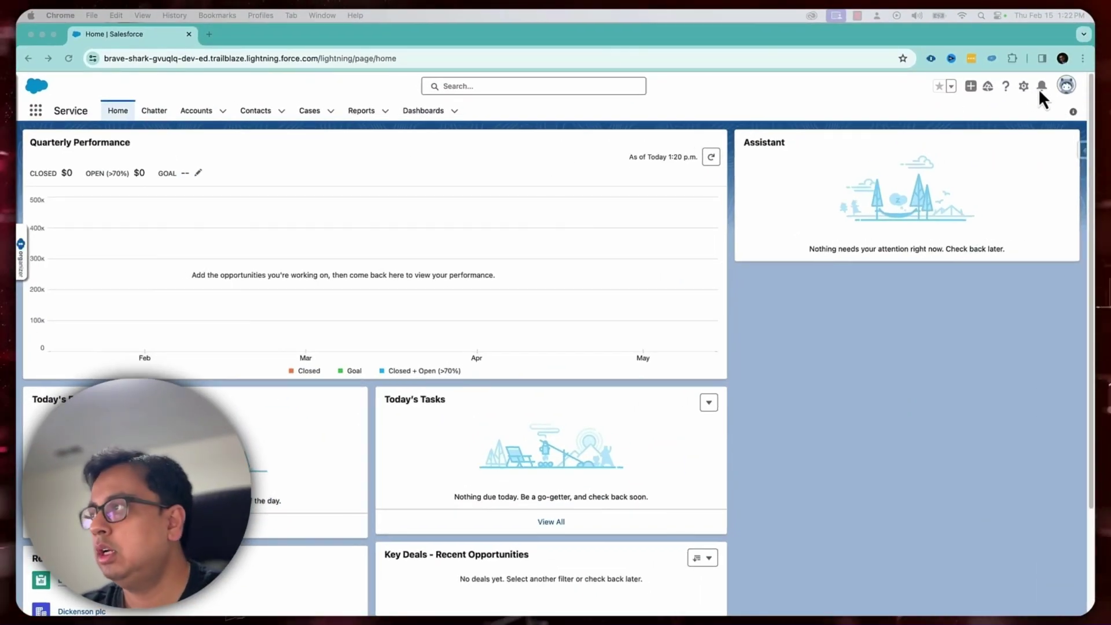
- Go from the gear menu to Setup's Flows list and start a New Flow
left_click(1023, 86)
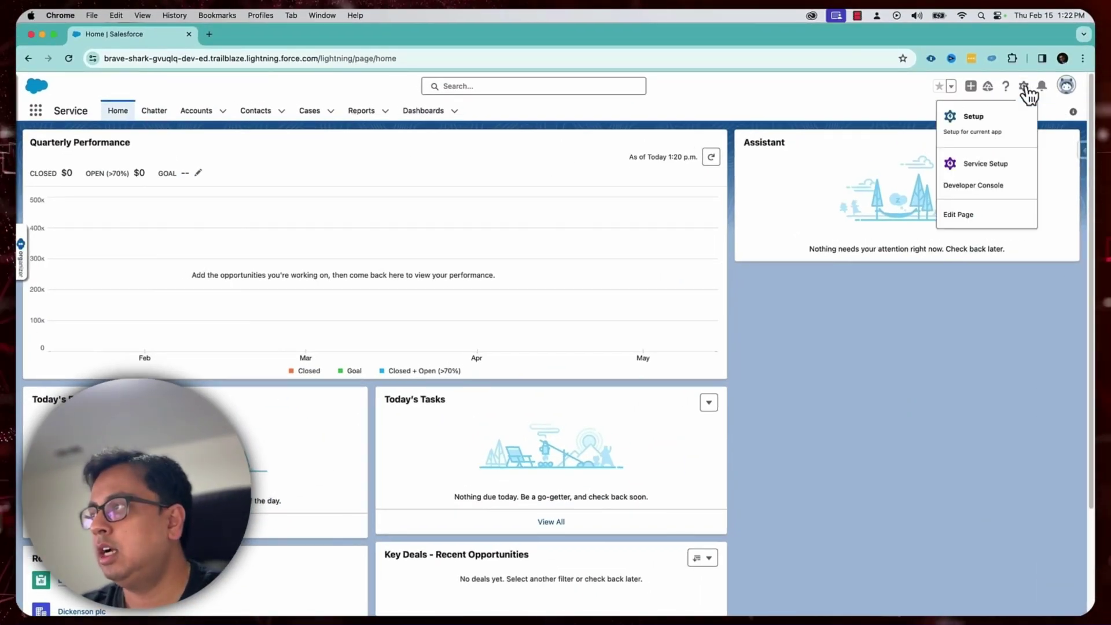
left_click(1001, 130)
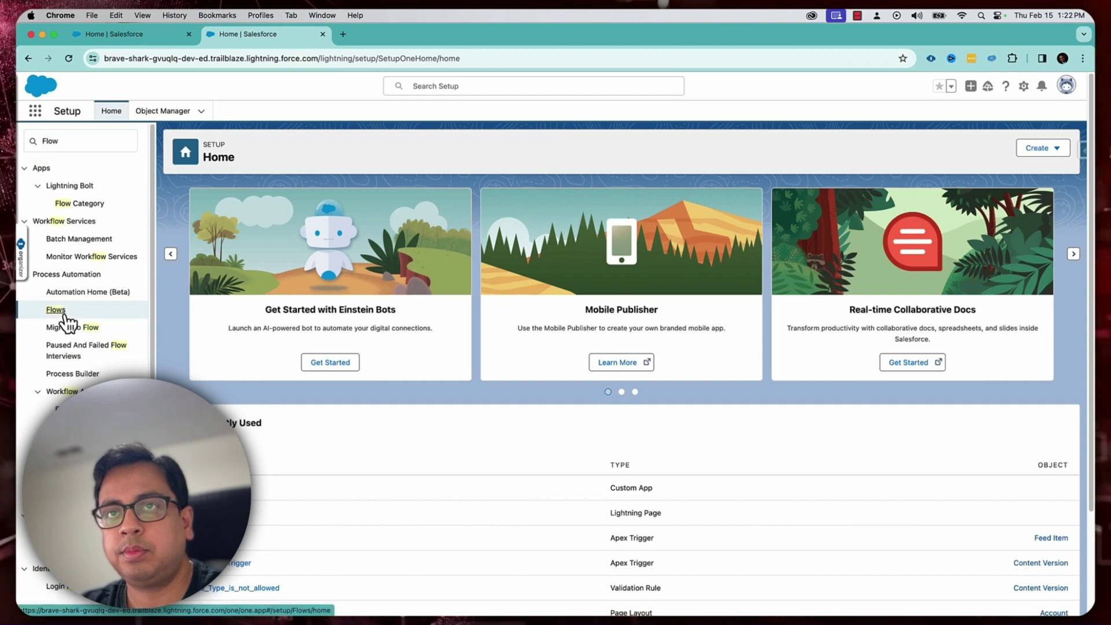
left_click(56, 310)
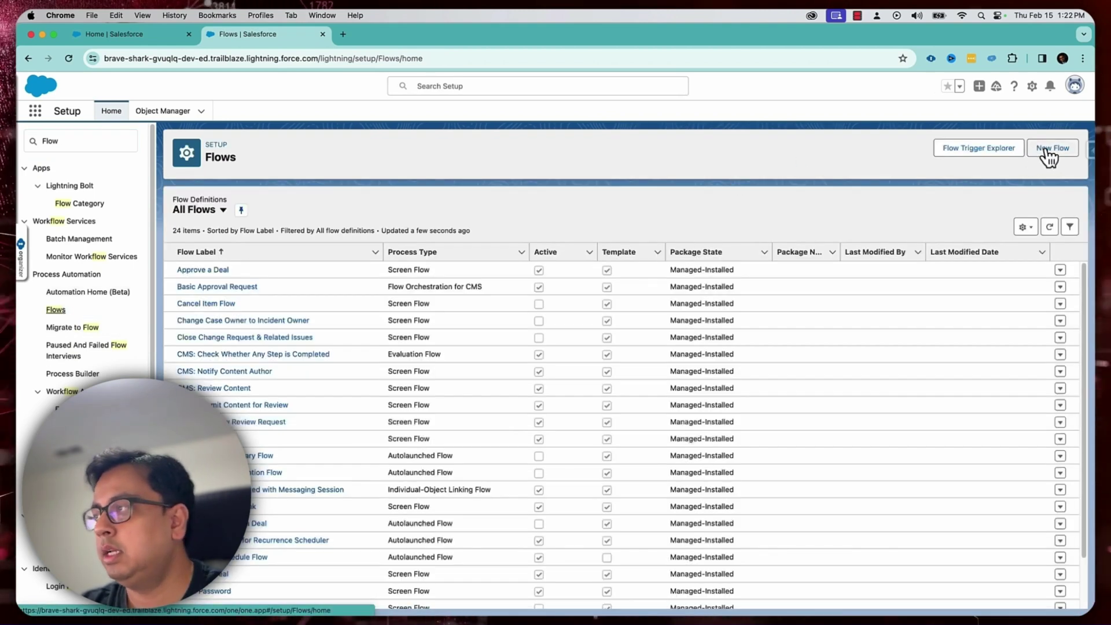
left_click(1049, 149)
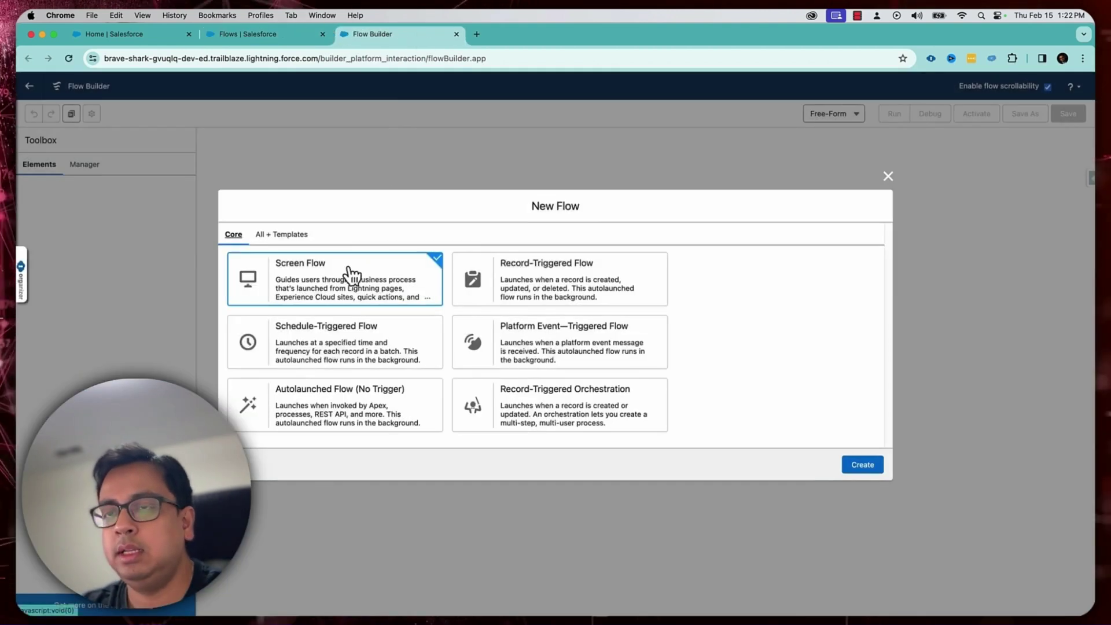
- Create the flow as a Screen Flow and add a screen labelled Screen1 after Start
left_click(861, 467)
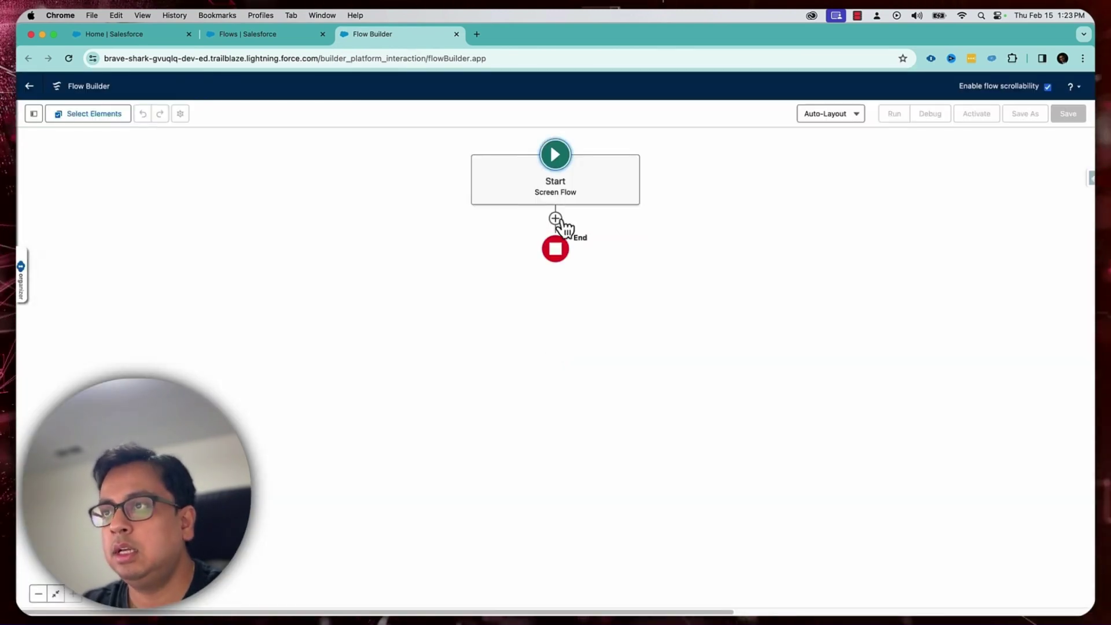
left_click(556, 218)
left_click(530, 278)
type("Screen")
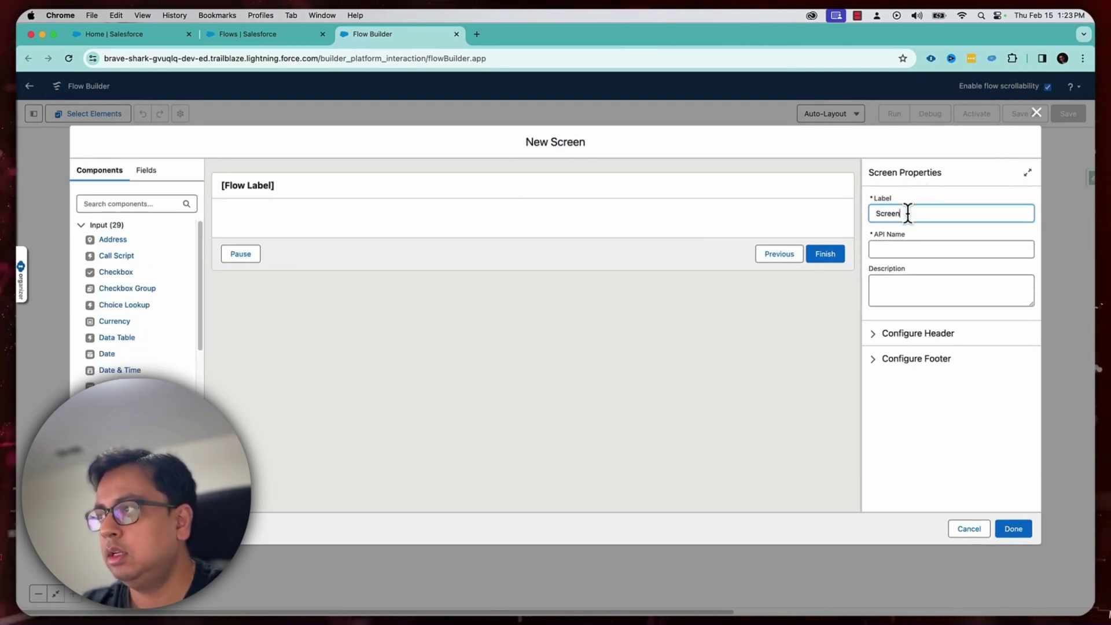
type("1")
key("Tab")
- Add a Display Text component reading 'Do you want to upload some files?'
left_click(152, 204)
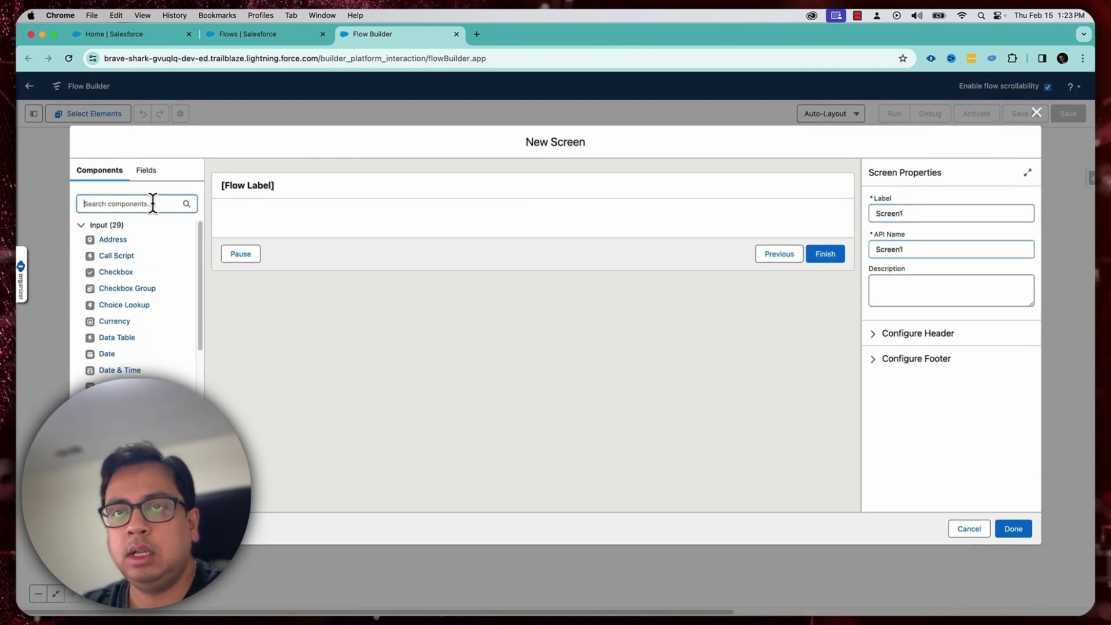
type("text")
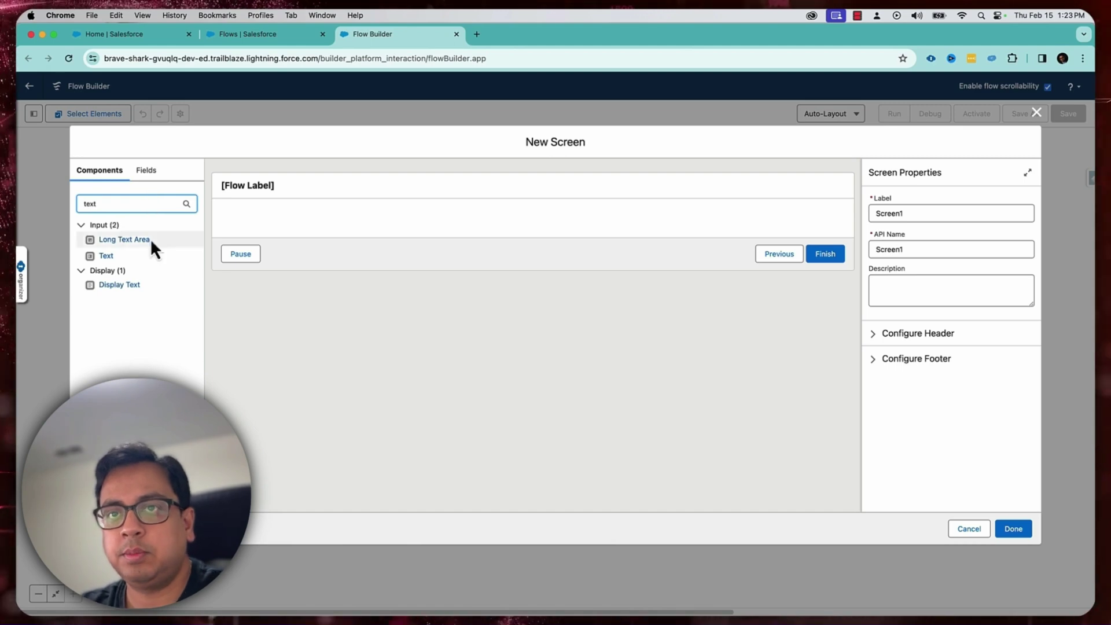
left_click_drag(132, 287, 243, 221)
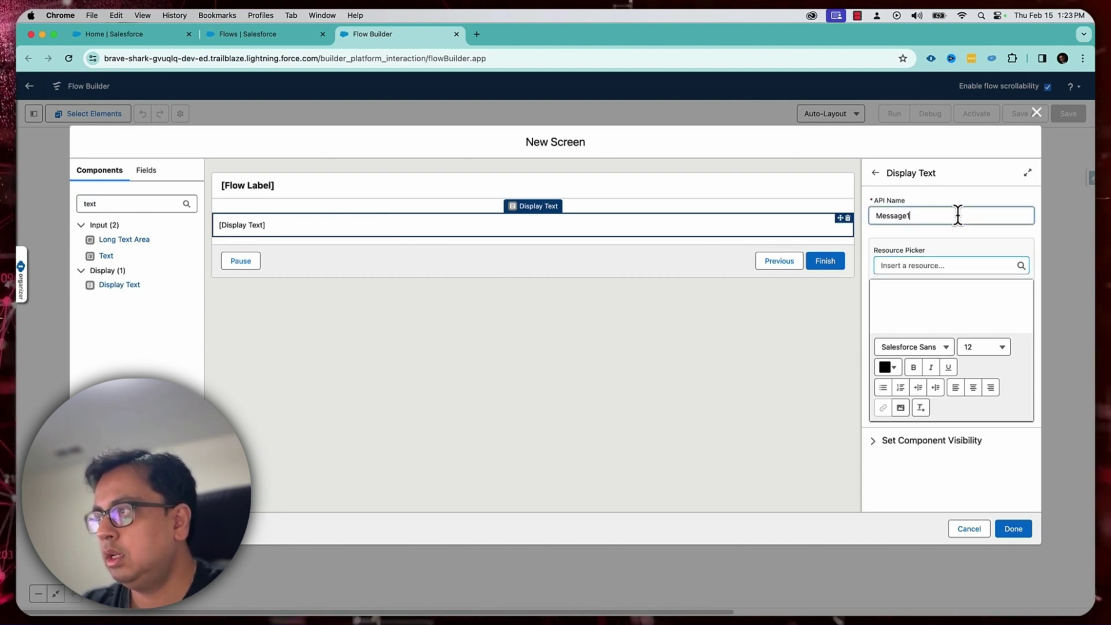
left_click(923, 297)
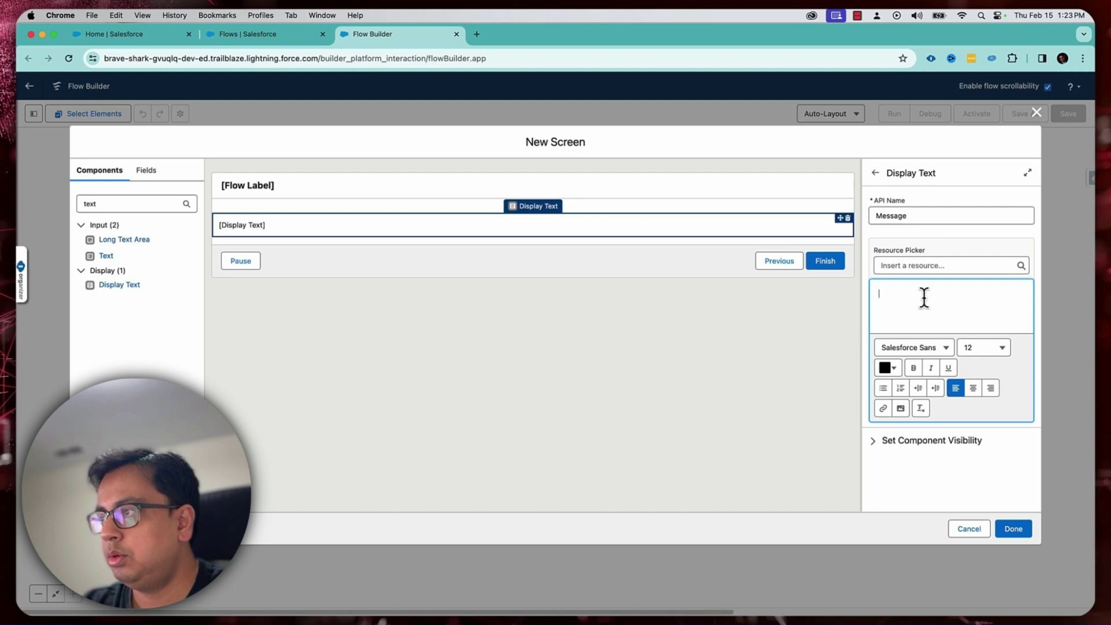
type("Do you want to")
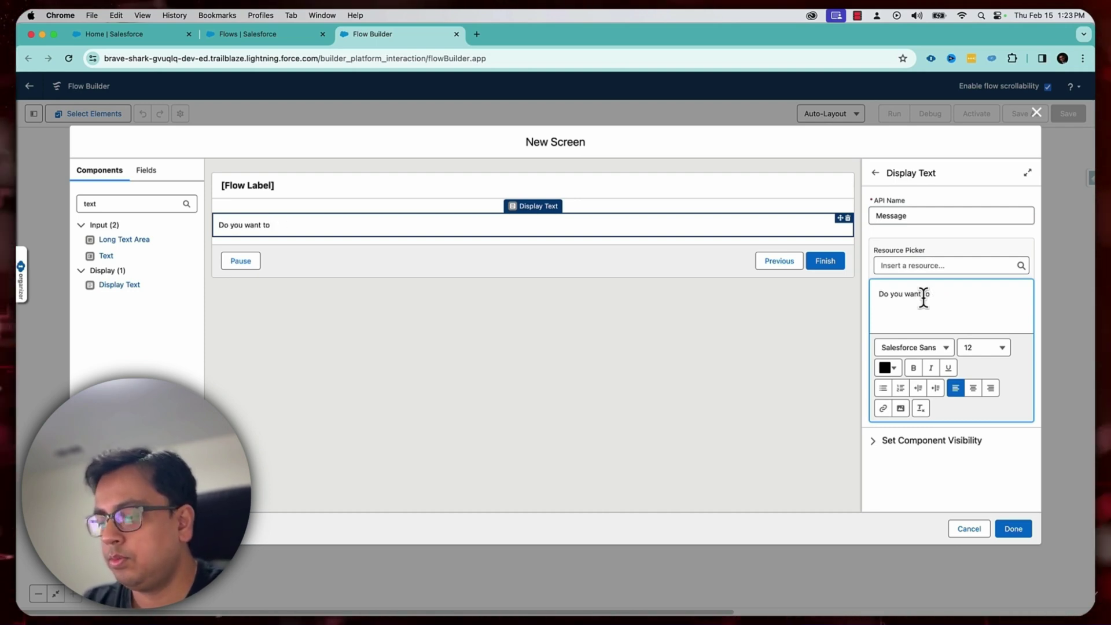
type(" upload some t")
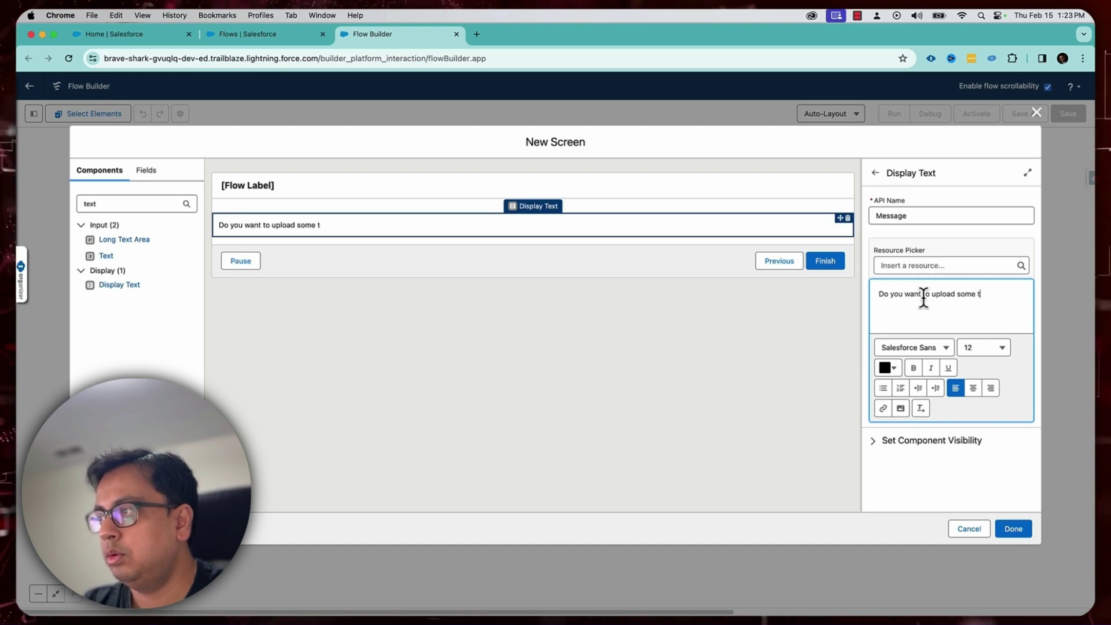
key("BackSpace")
type("files?")
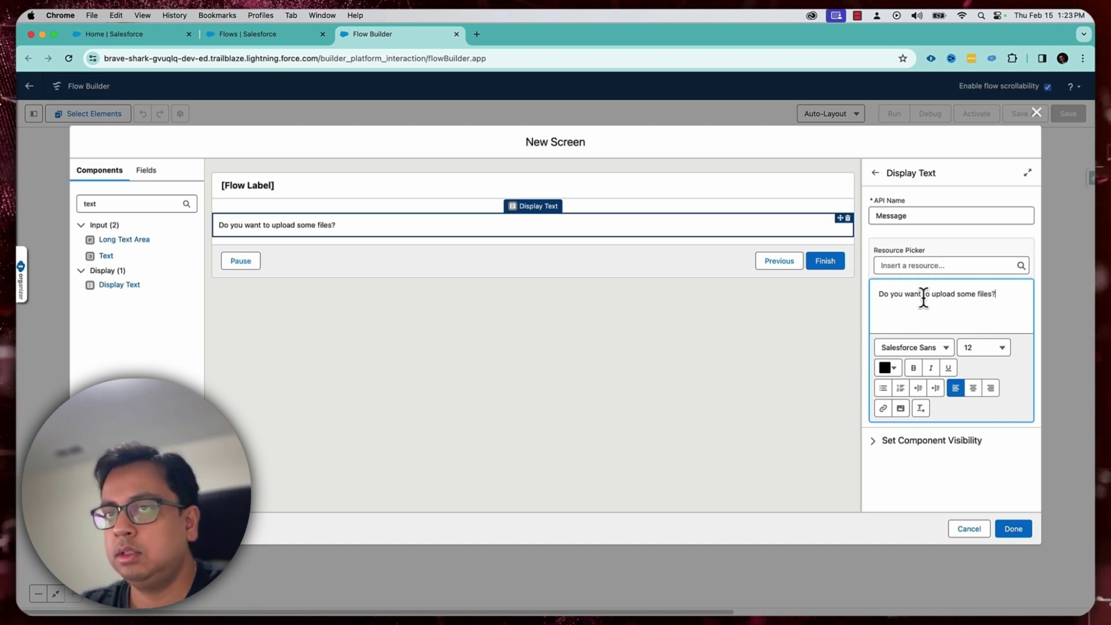
left_click_drag(178, 204, 63, 210)
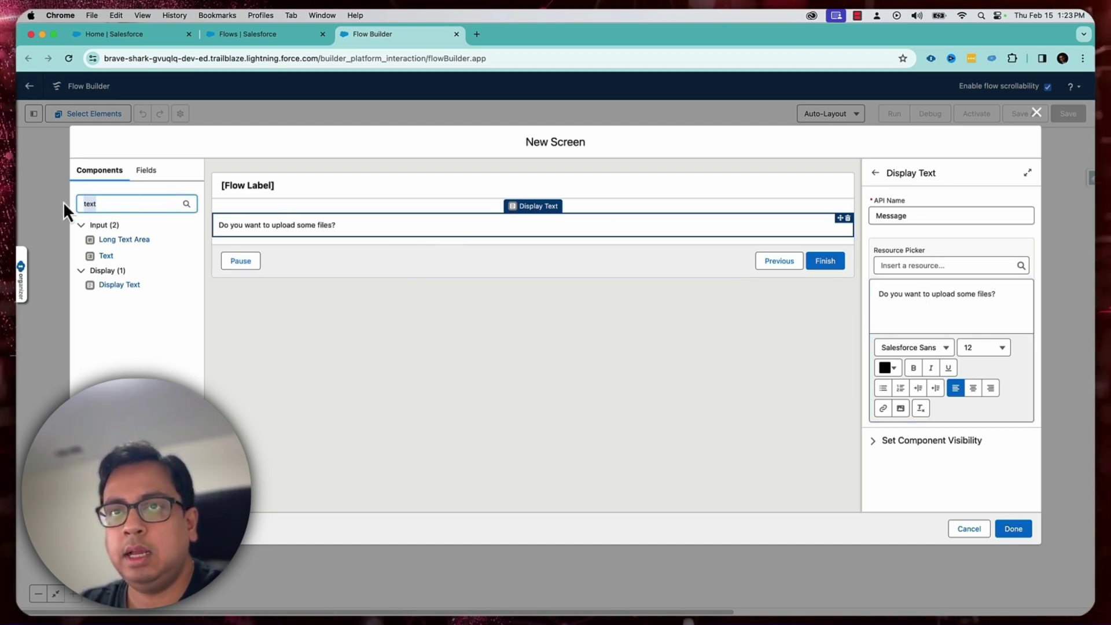
type("file")
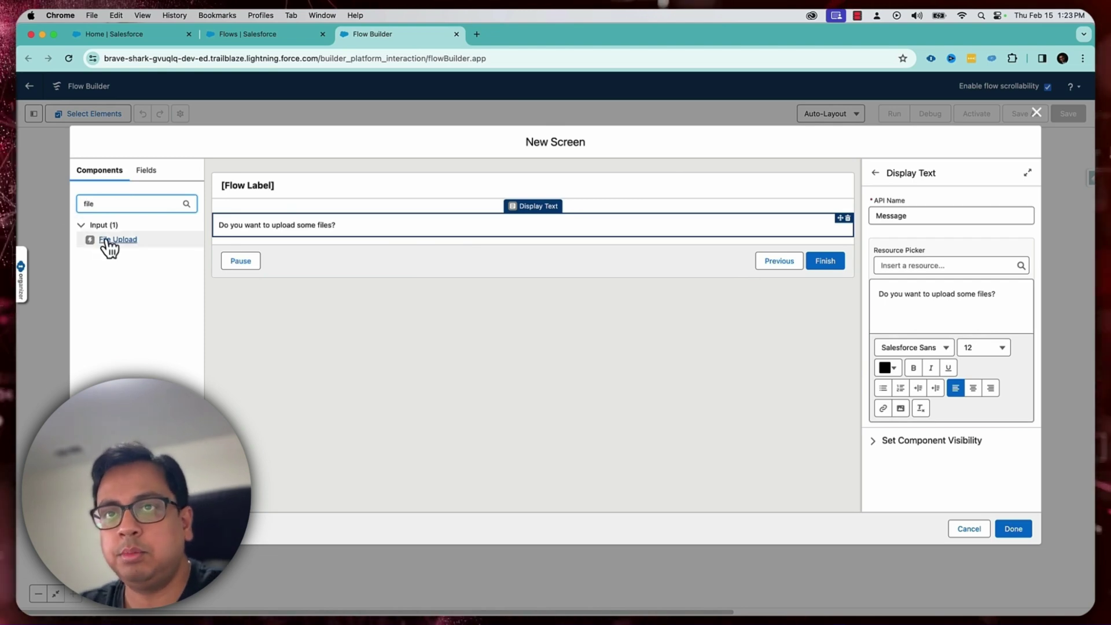
- Add a File Upload labelled 'Upload all your files here' with Allow Multiple Files set to {!$GlobalConstant.True}
left_click_drag(108, 248, 248, 252)
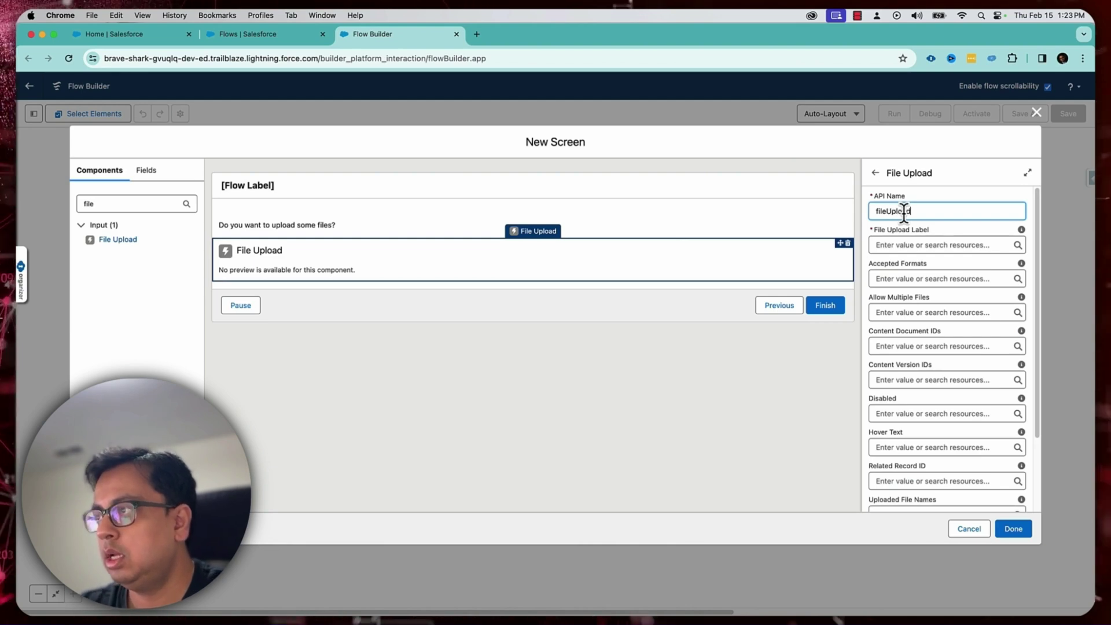
left_click(920, 247)
type("Up")
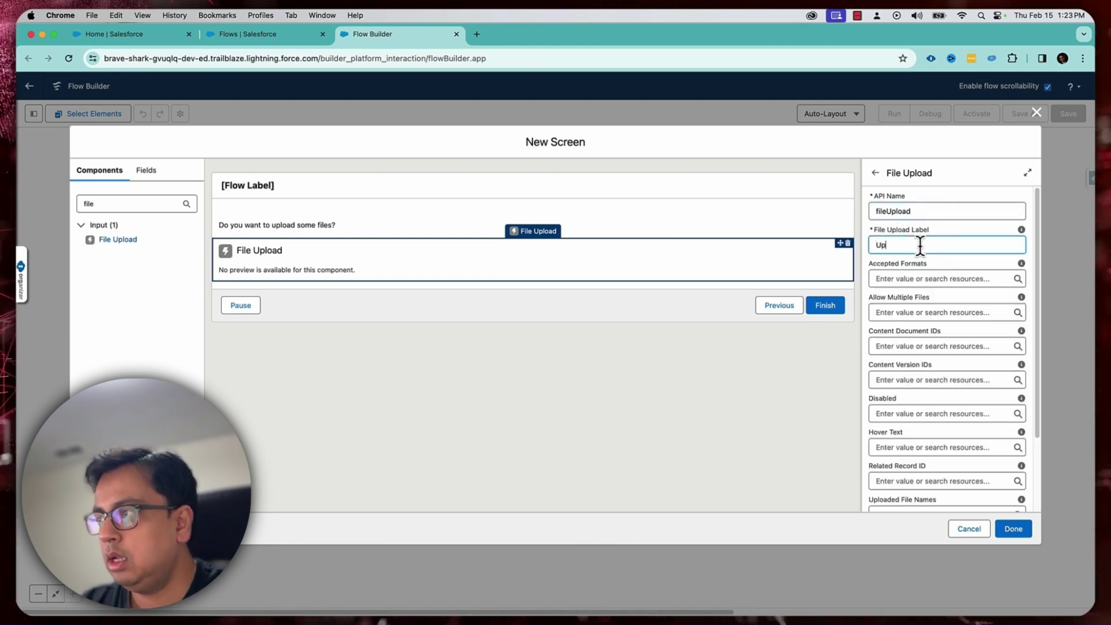
type("our files here")
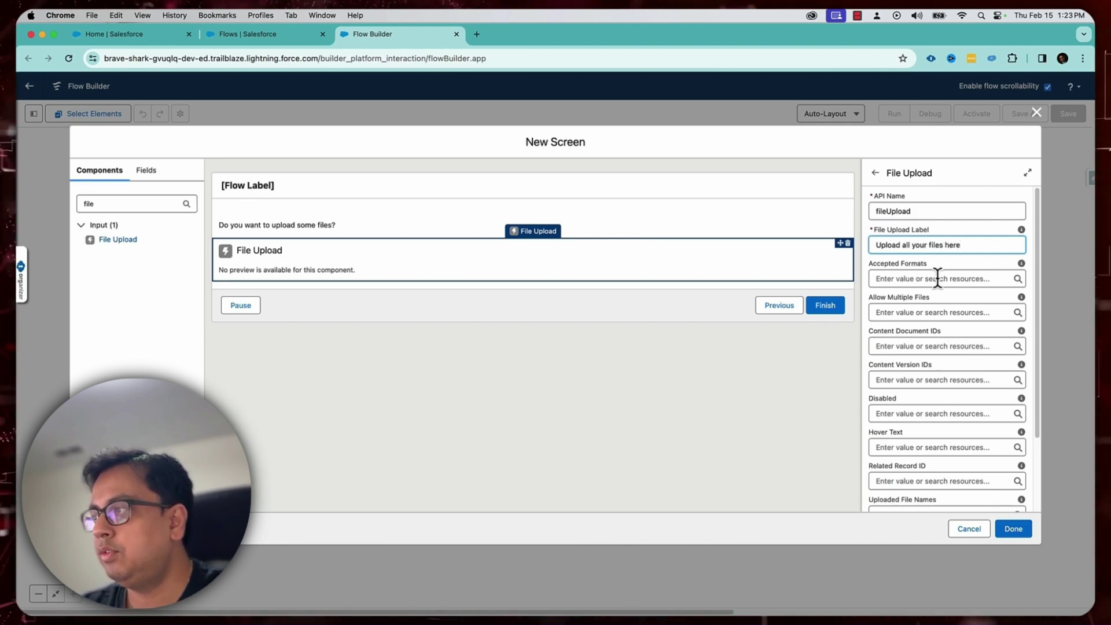
left_click(914, 310)
left_click(952, 398)
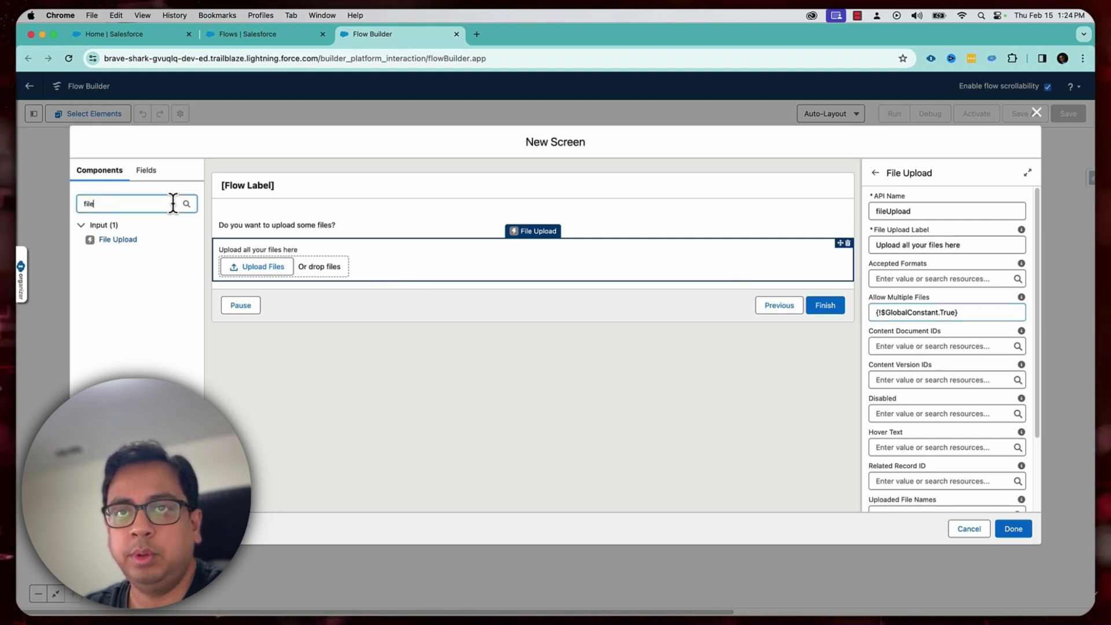
key("BackSpace")
key("BackSpace")
type("text")
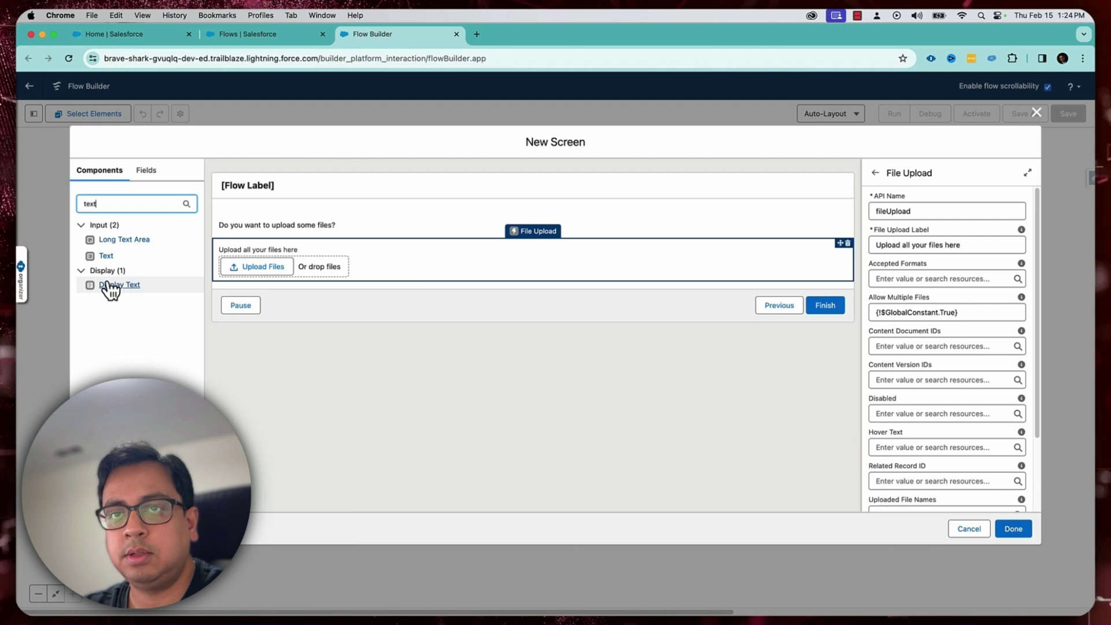
- Add display text 'Uploaded File Names: {!fileUpload.fileNames}' below the upload and finish Screen1
left_click_drag(111, 287, 224, 287)
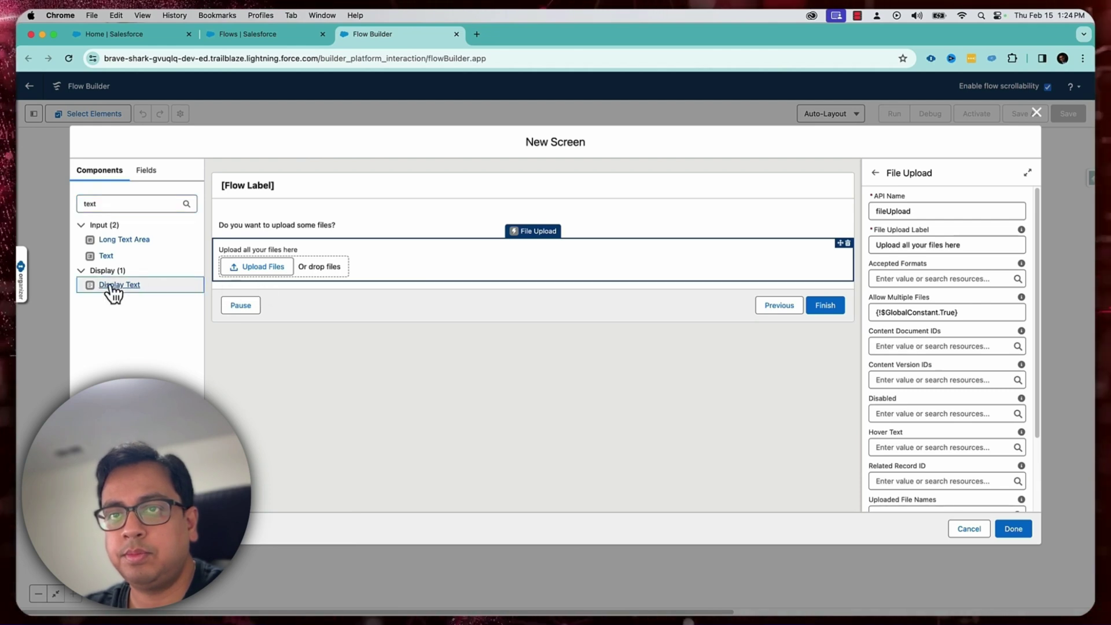
left_click_drag(111, 286, 257, 272)
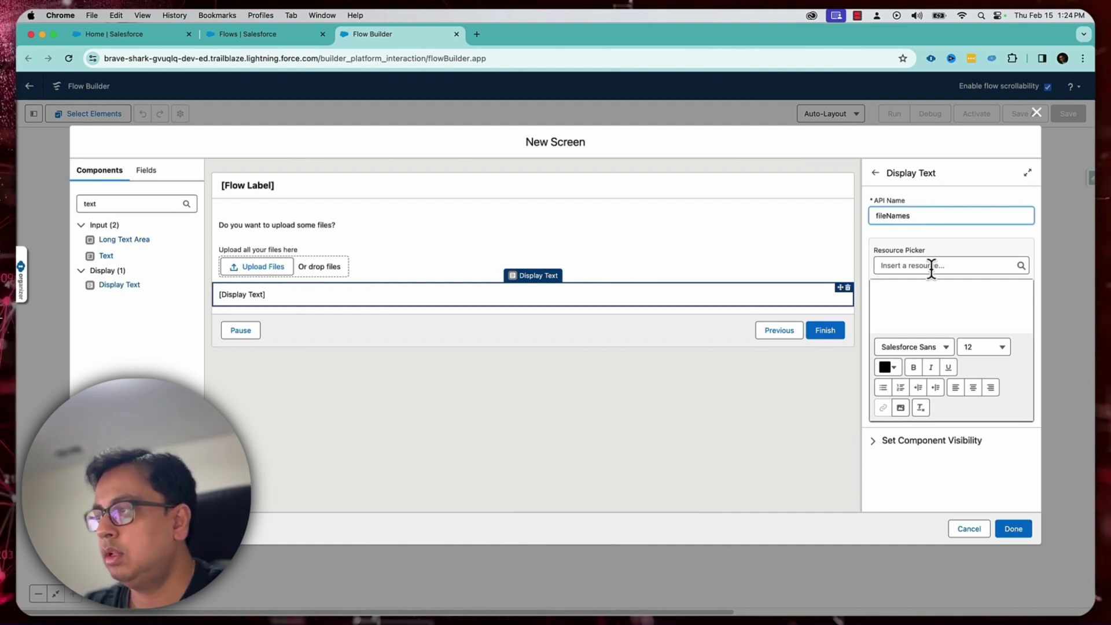
left_click(928, 290)
type("Uploaded File Names:")
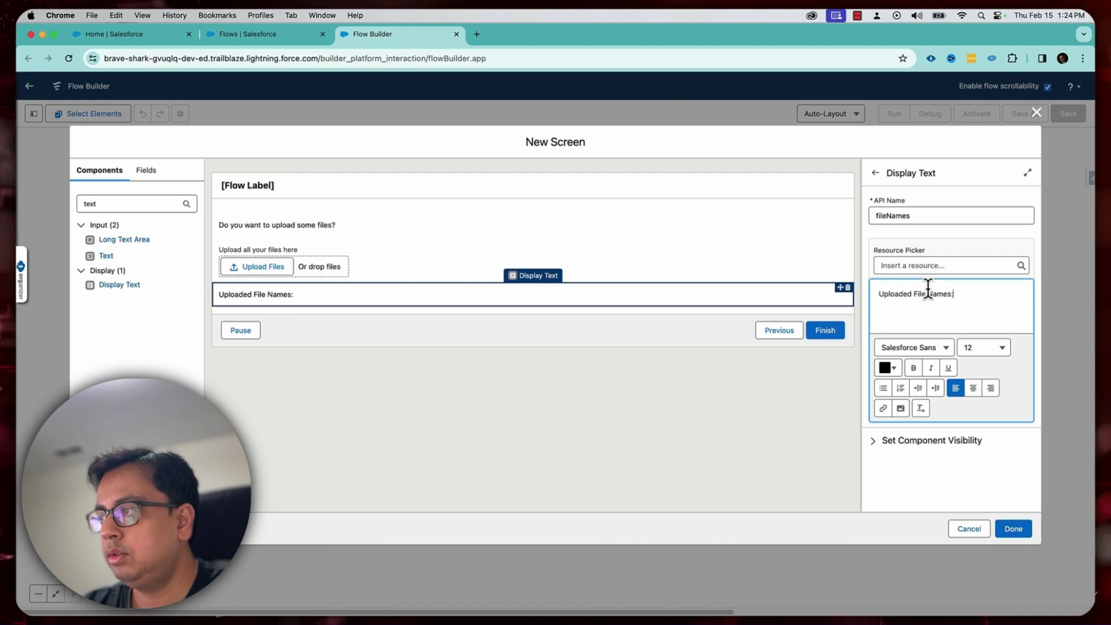
left_click(938, 266)
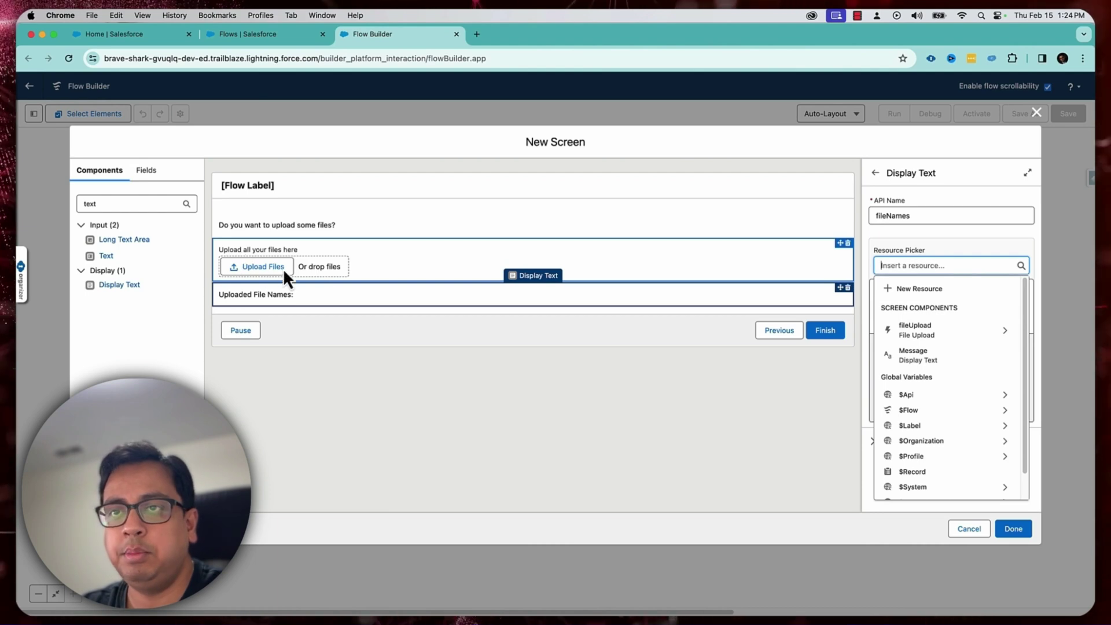
left_click(916, 333)
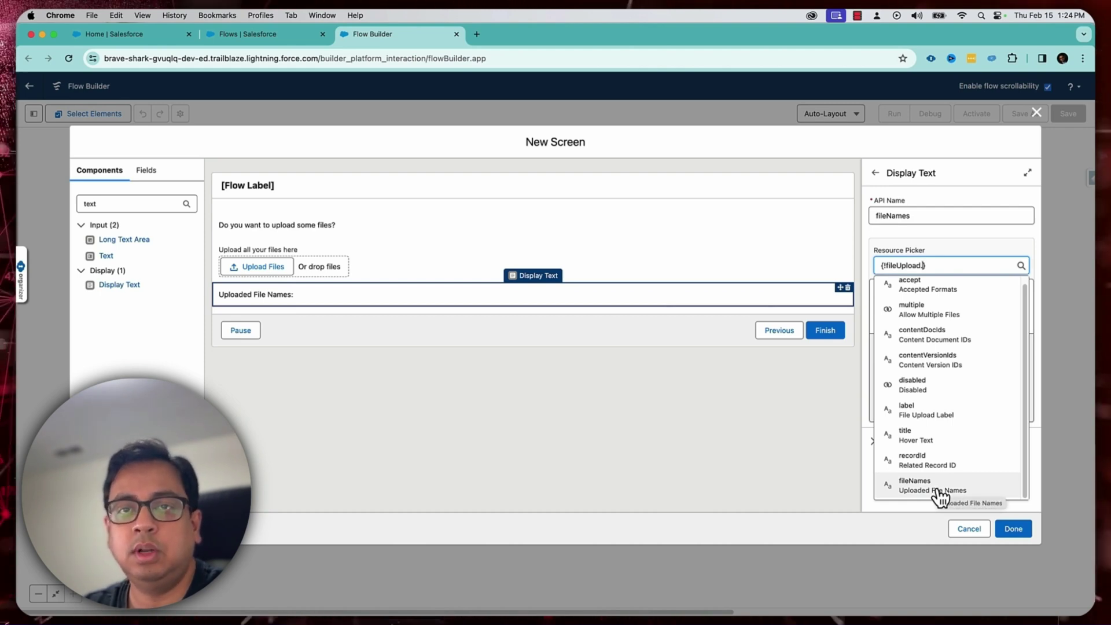
left_click(939, 486)
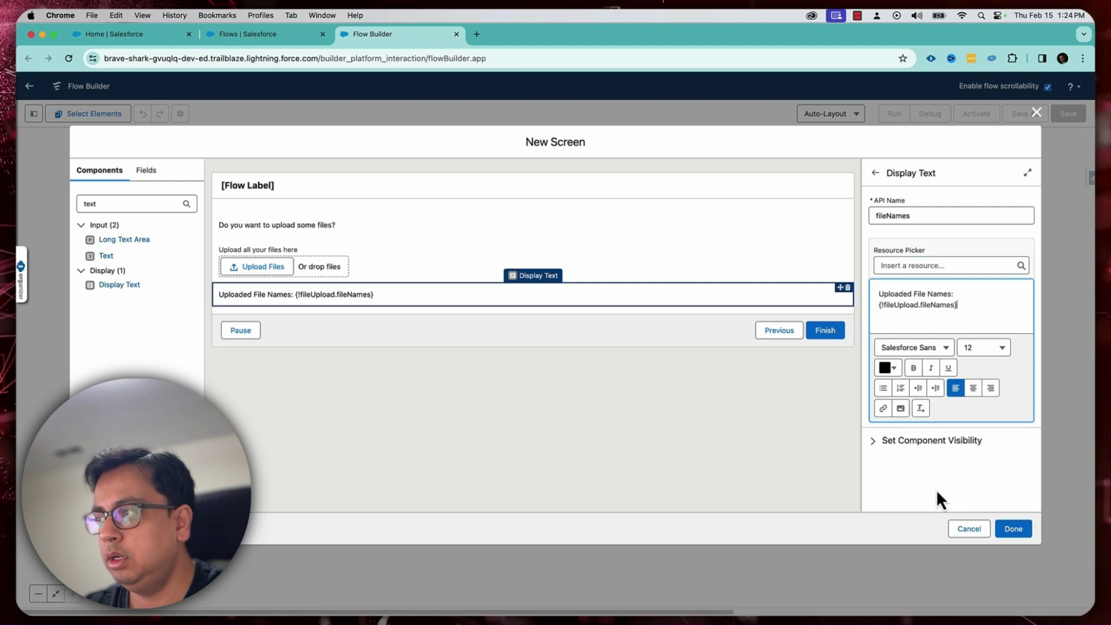
left_click(1014, 528)
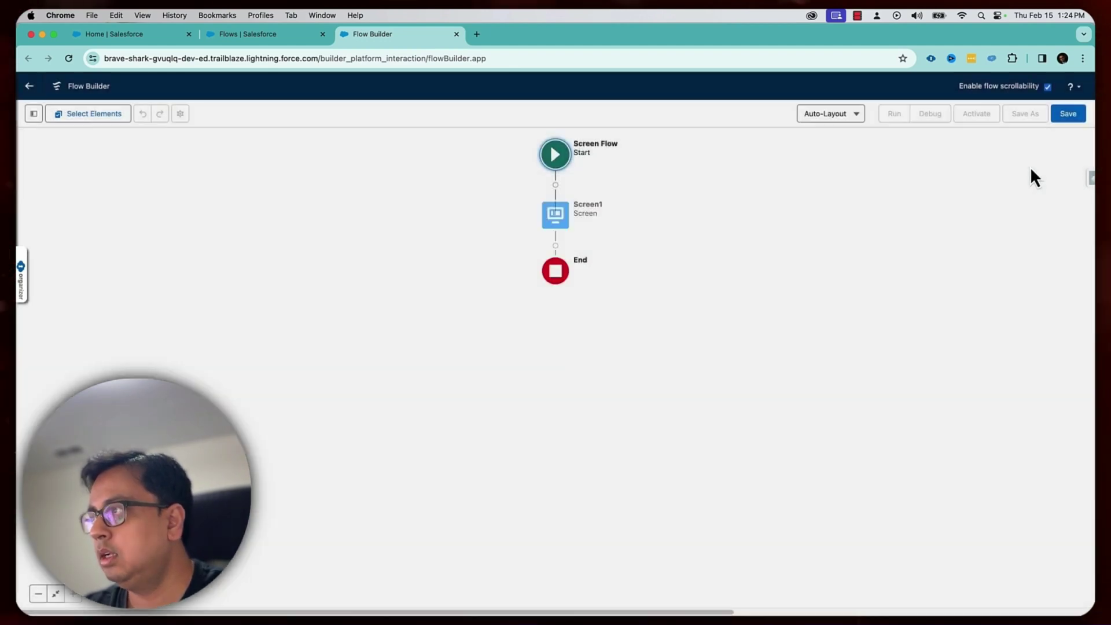
- Save the flow with label 'Upload All Files', activate it, and return to the Home tab
left_click(1066, 116)
left_click(472, 300)
type("Up")
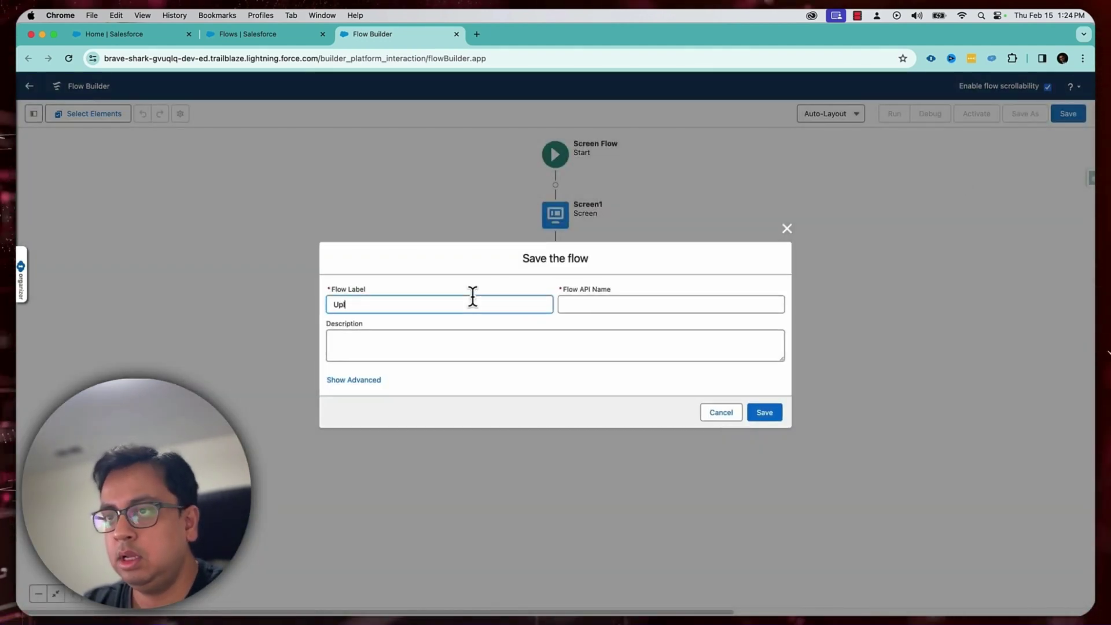
type("load All Fi")
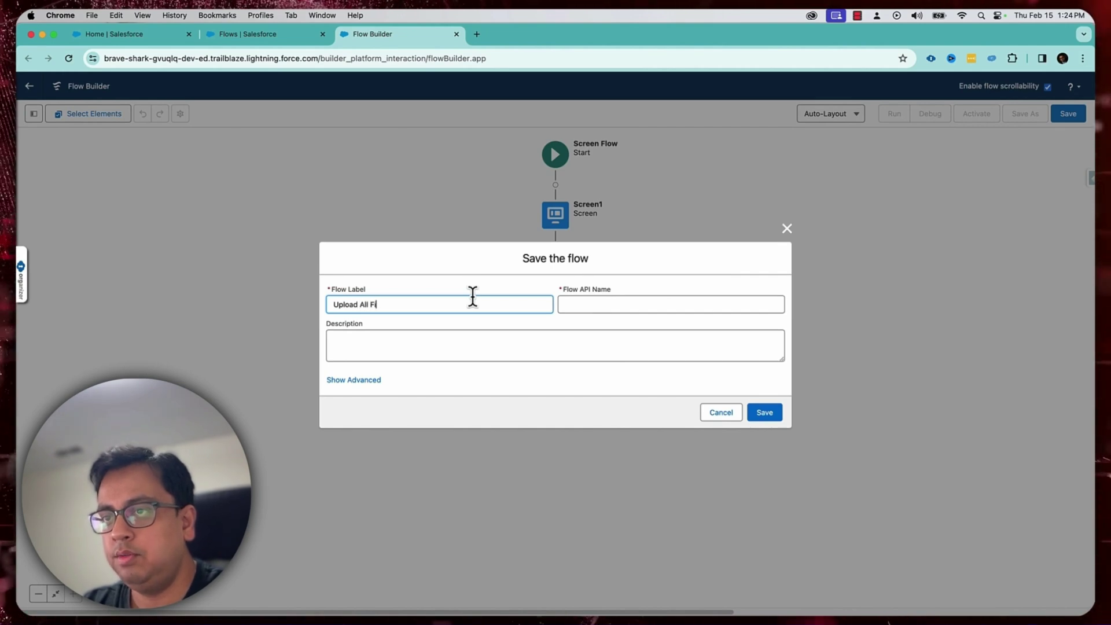
type("les")
key("Tab")
left_click(766, 415)
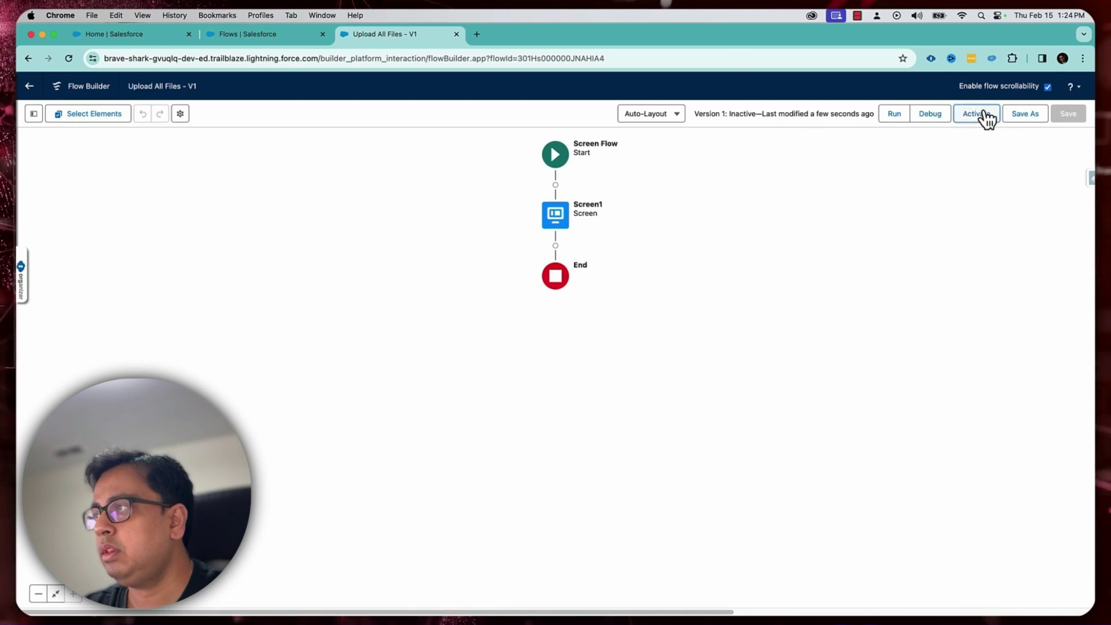
left_click(987, 118)
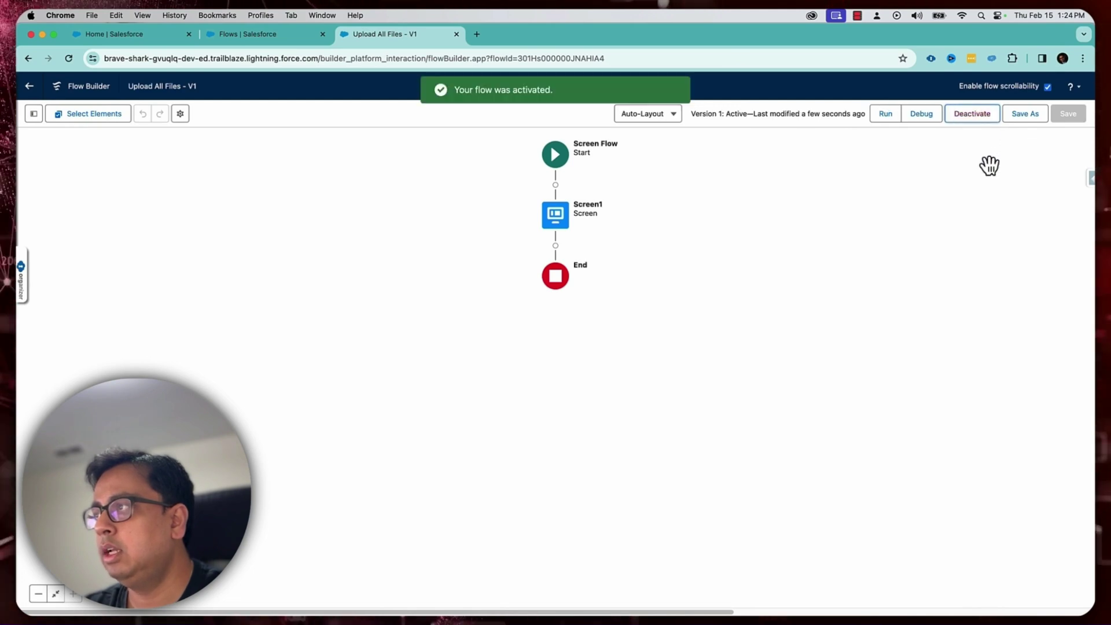
left_click(136, 35)
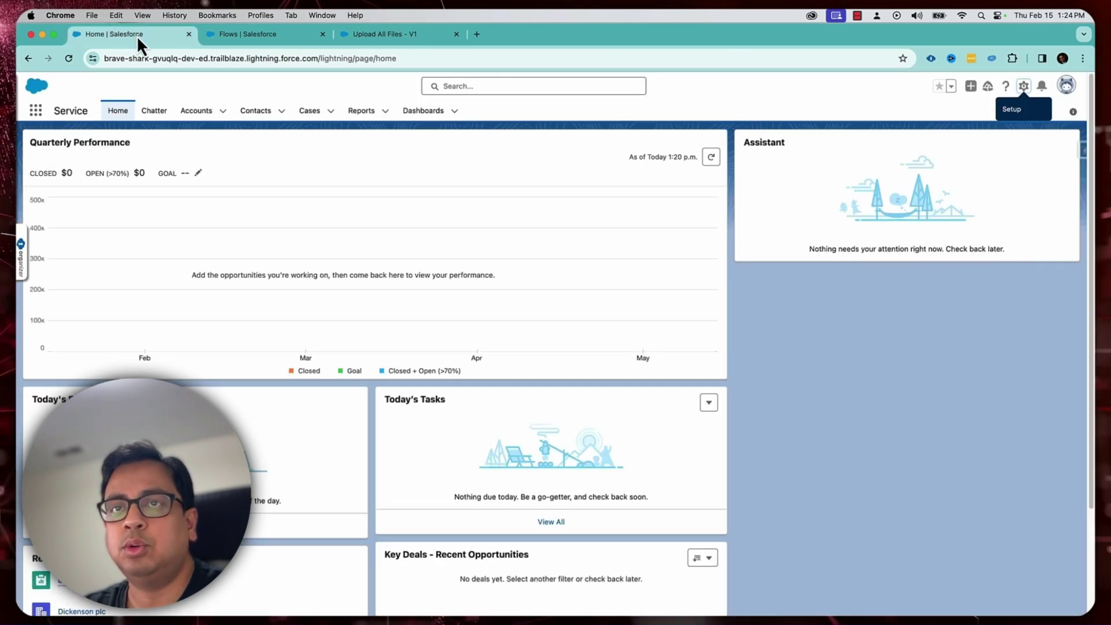
- Open the Home page in Lightning App Builder and drop a Flow component at the top
left_click(1024, 86)
left_click(968, 214)
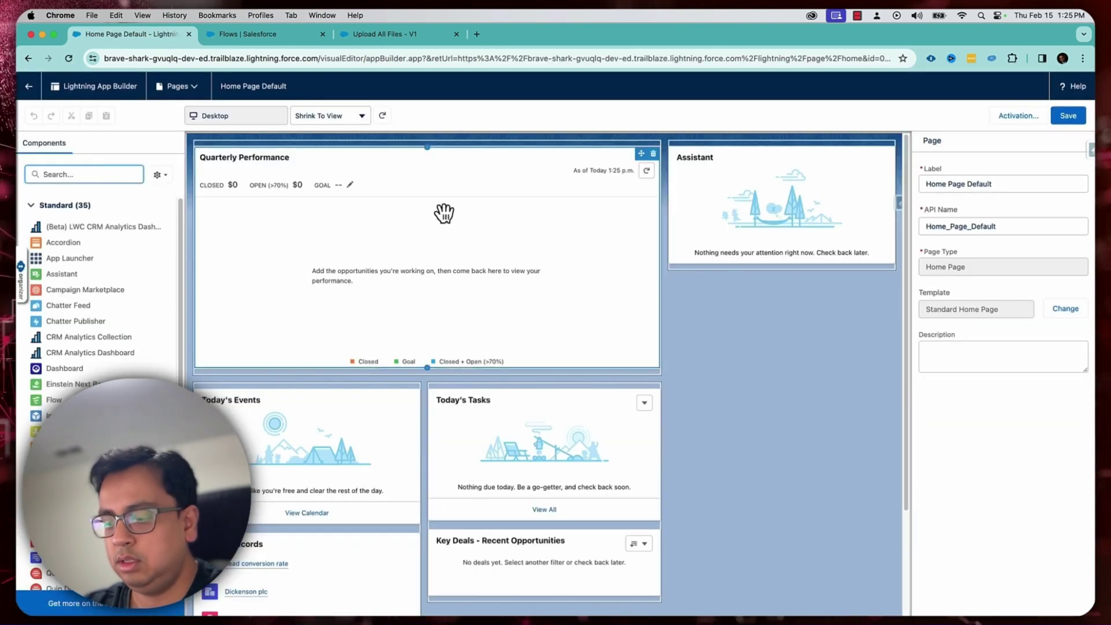
type("flow")
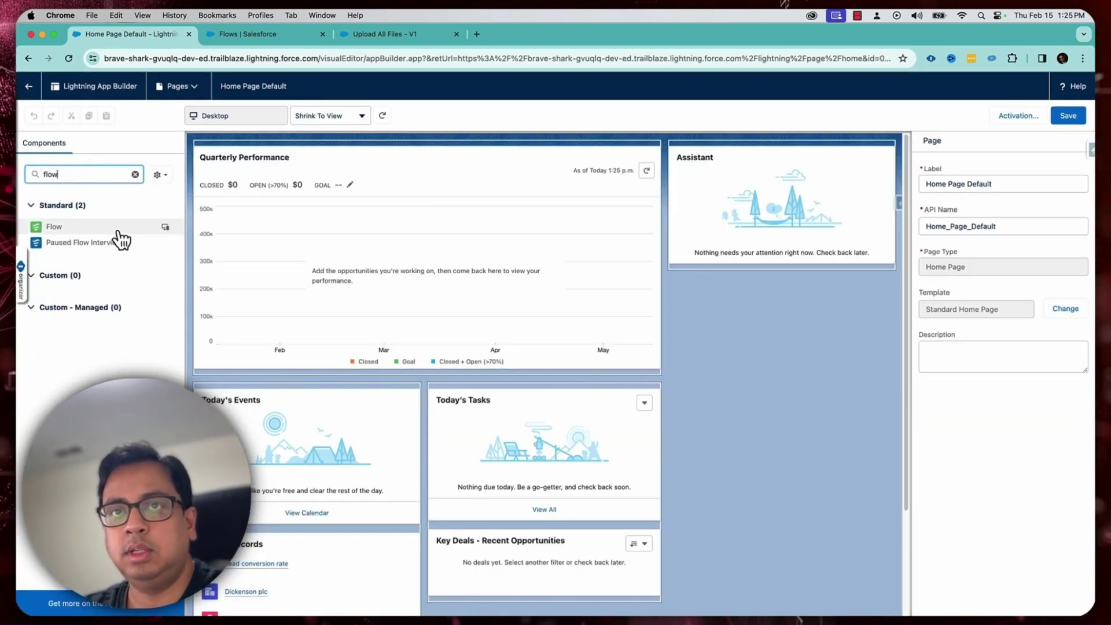
left_click_drag(87, 227, 347, 162)
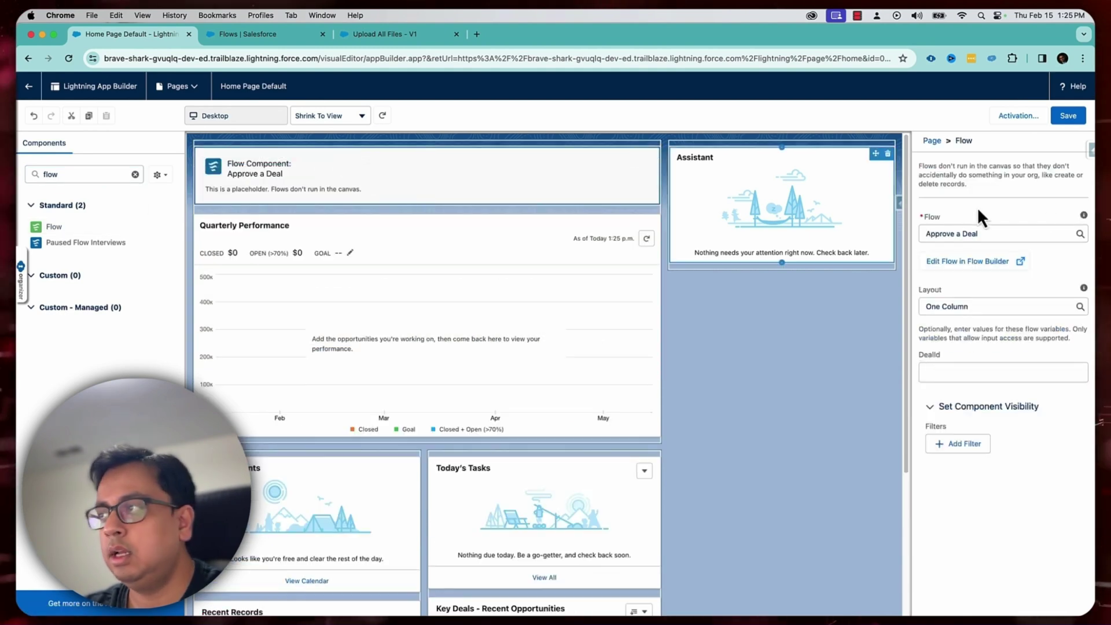
- Set the Flow component to Upload All Files, save the page, and go back Home
left_click_drag(1071, 233, 863, 241)
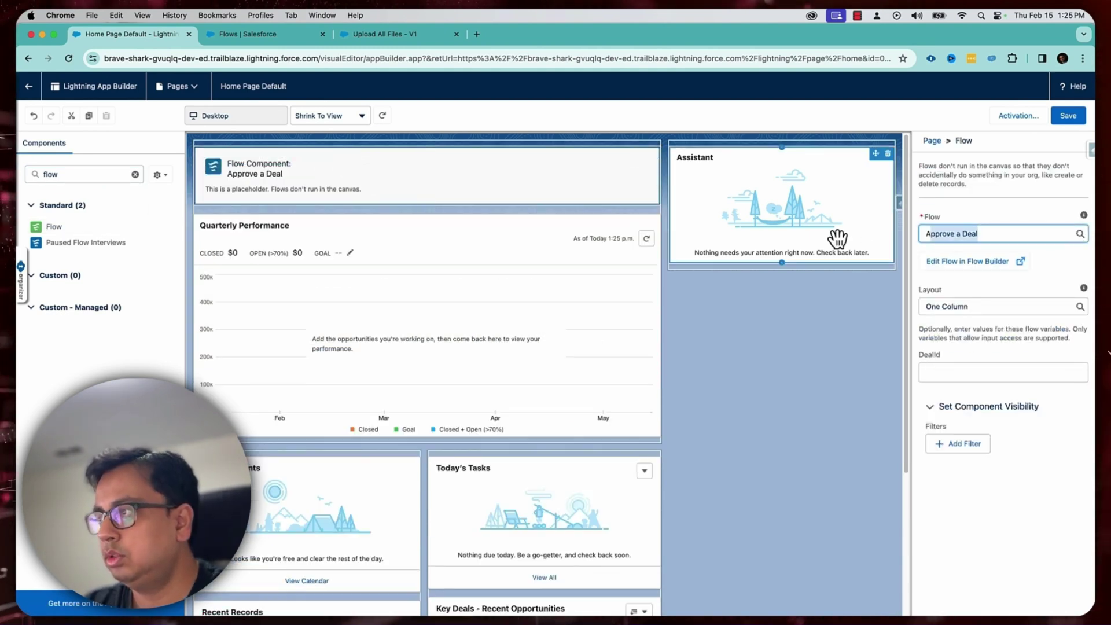
key("BackSpace")
type("Uplo")
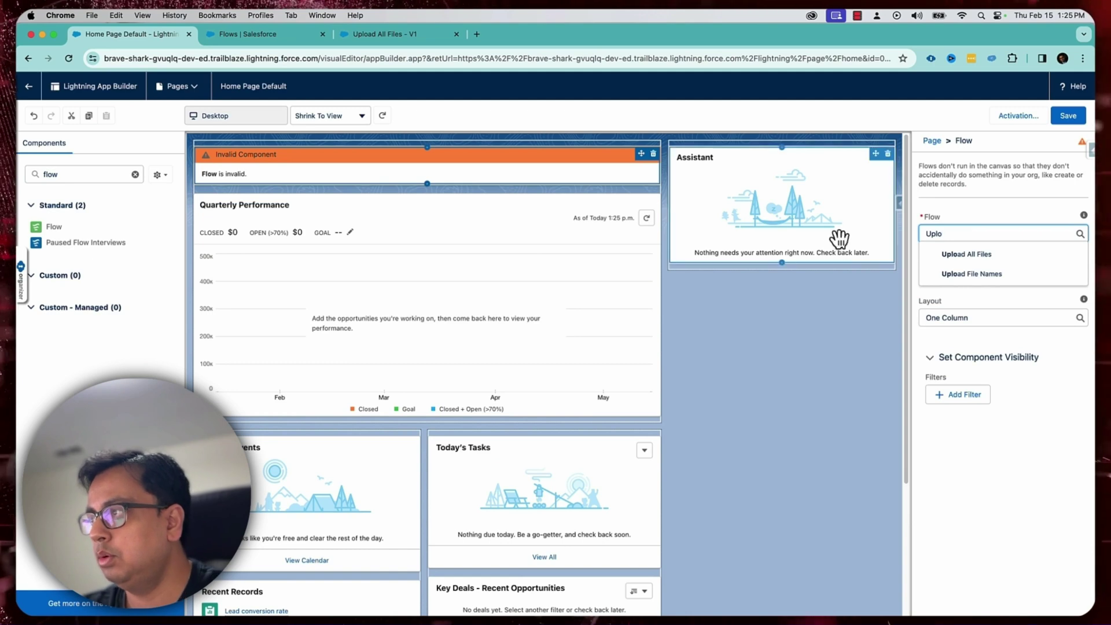
left_click(972, 255)
left_click(857, 350)
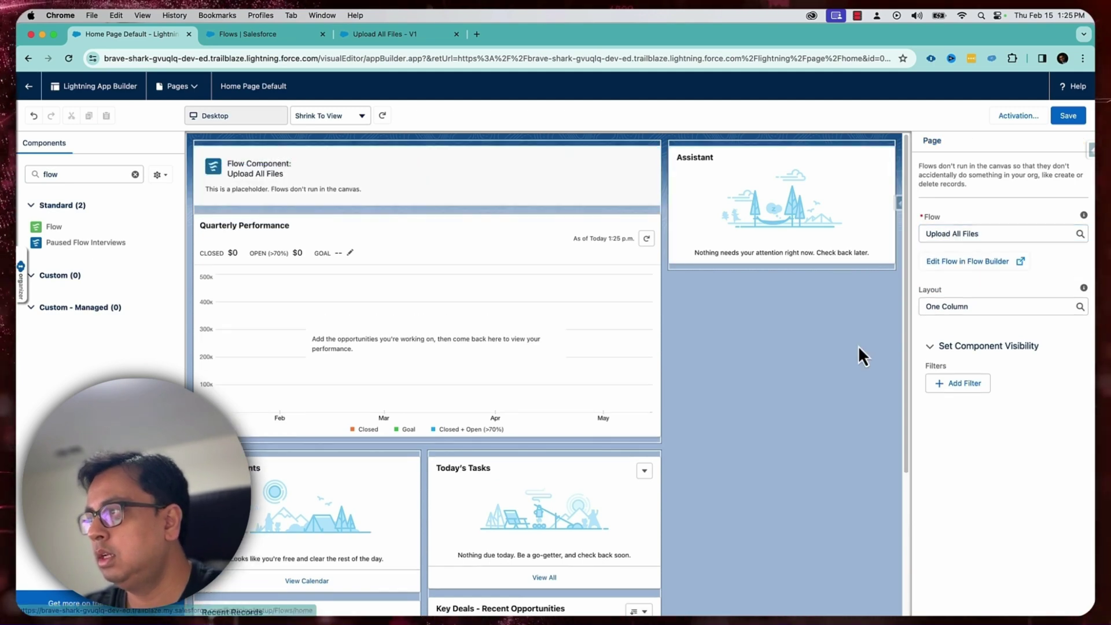
left_click(1076, 118)
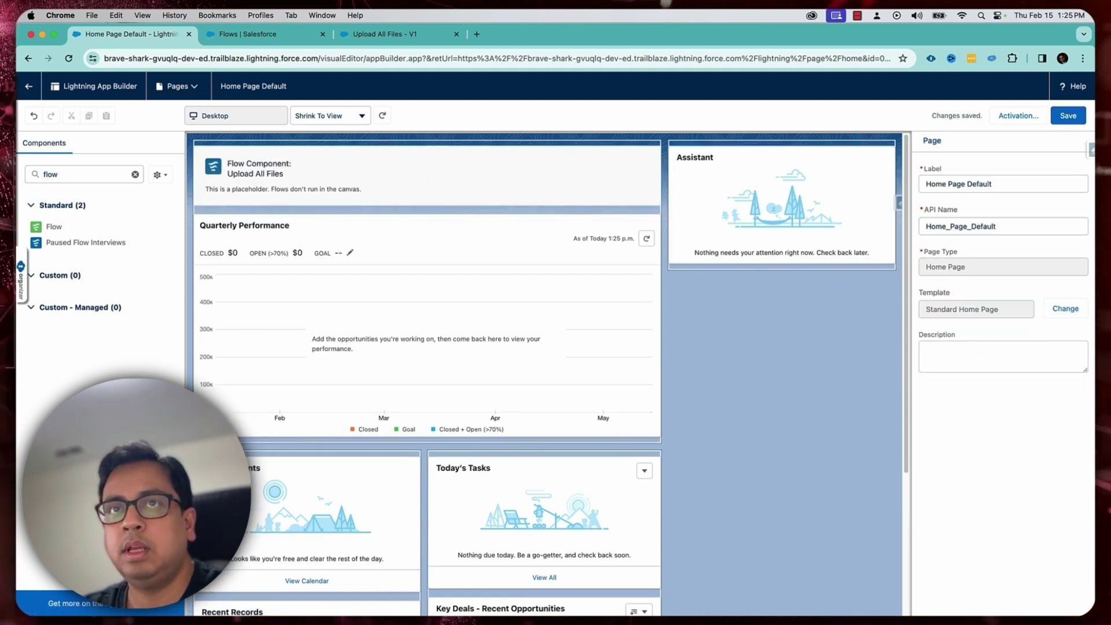
left_click(27, 88)
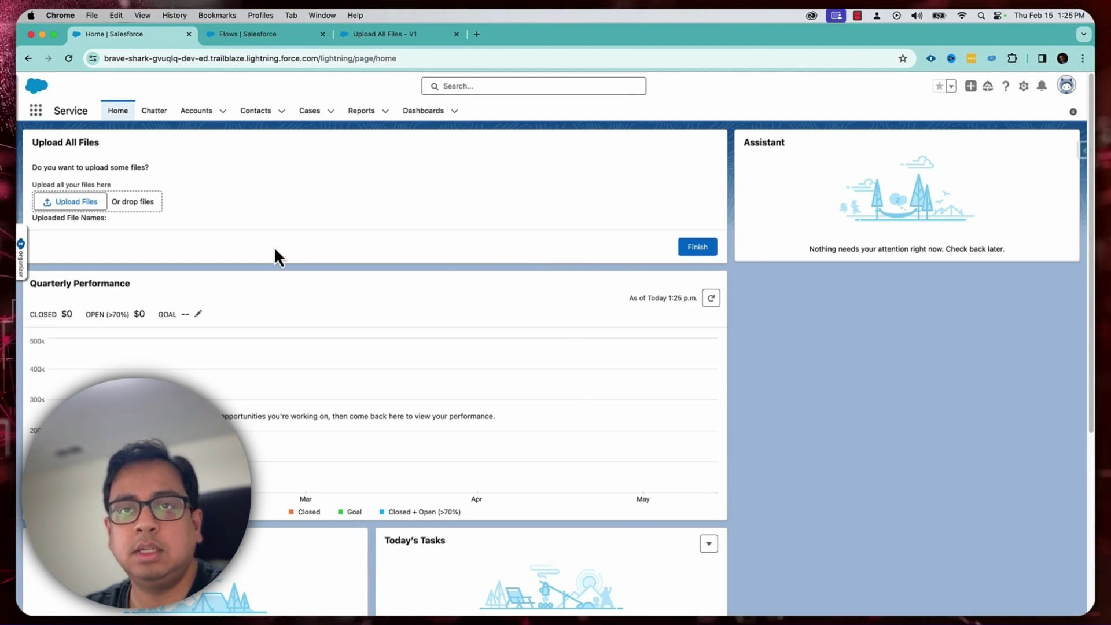
- Select hello.csv, hello.jpeg, hello.xls and hello.pdf, upload them, and close the upload summary
left_click(86, 205)
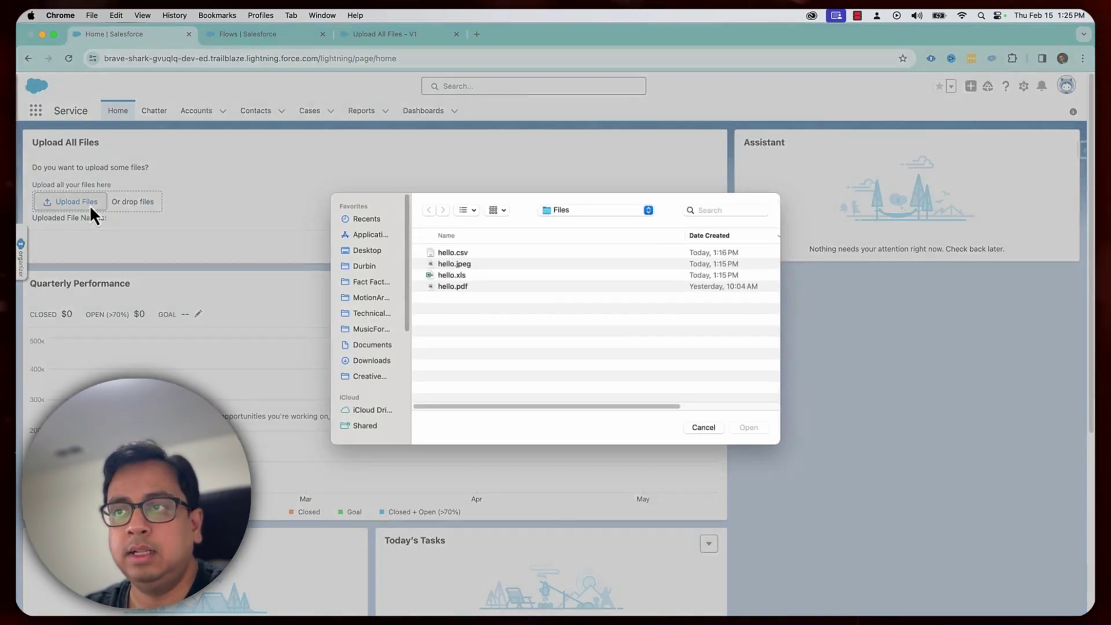
left_click(448, 254, "shift")
left_click(751, 427)
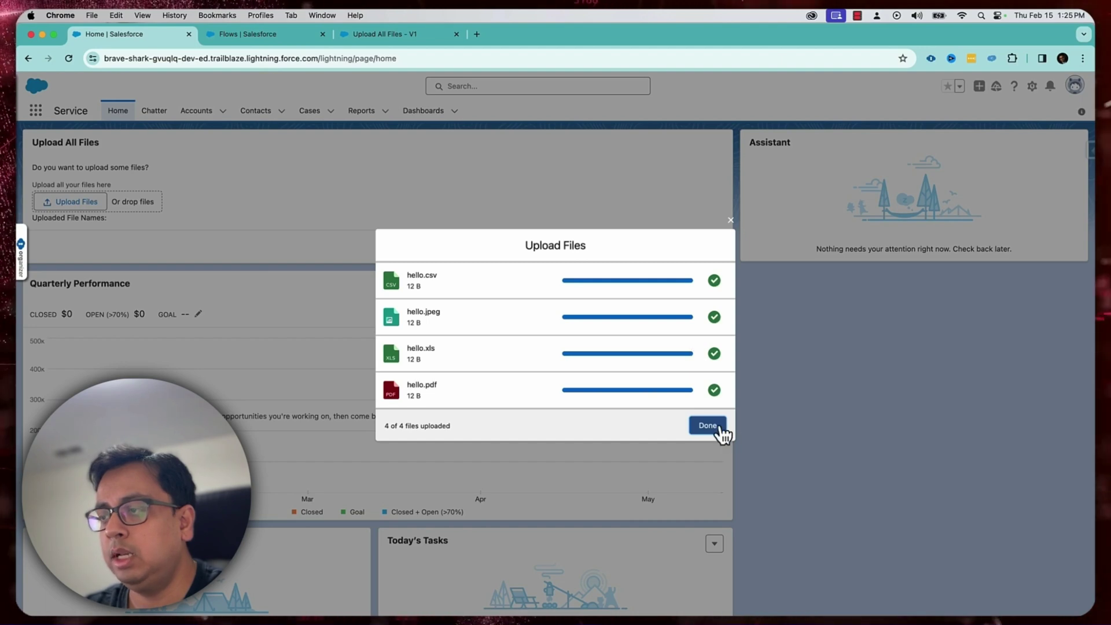
left_click(722, 435)
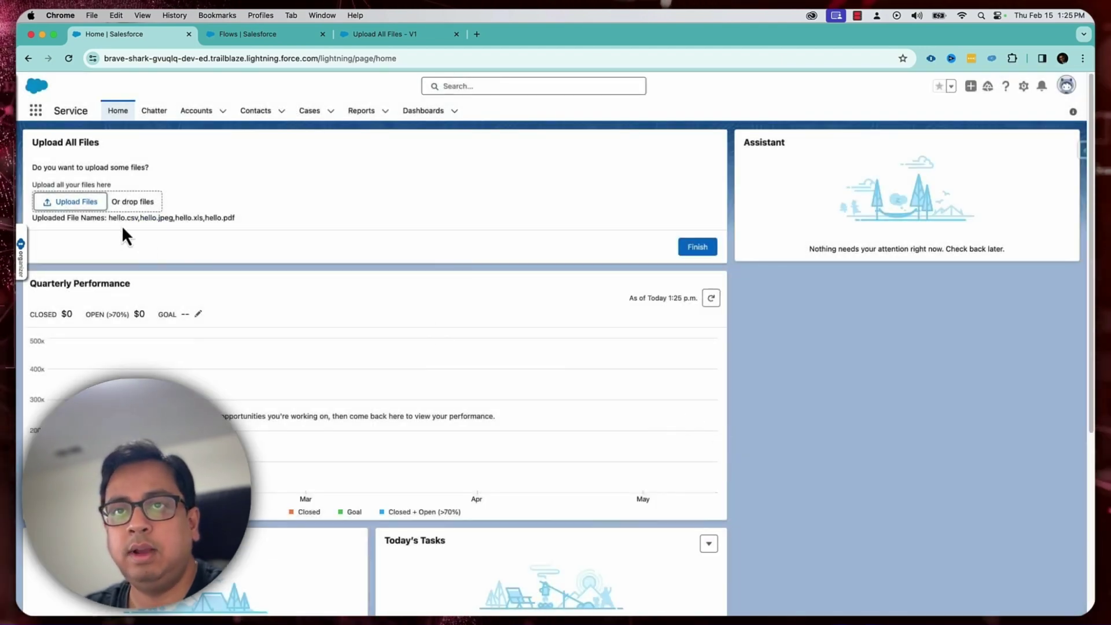